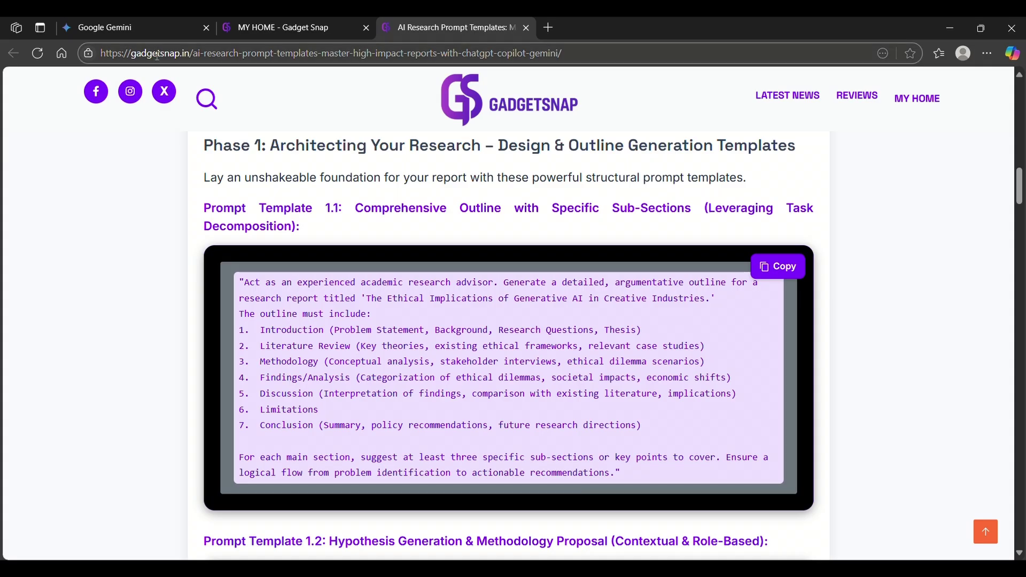
# Switch to Google Gemini, then open and close the signed-in account's details.
pyautogui.click(147, 28)
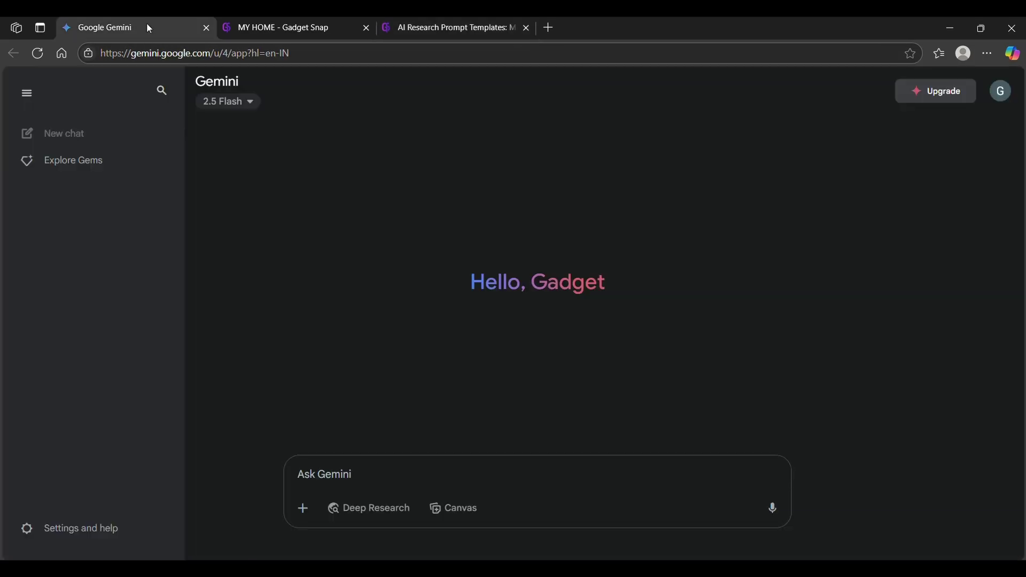
pyautogui.click(1001, 93)
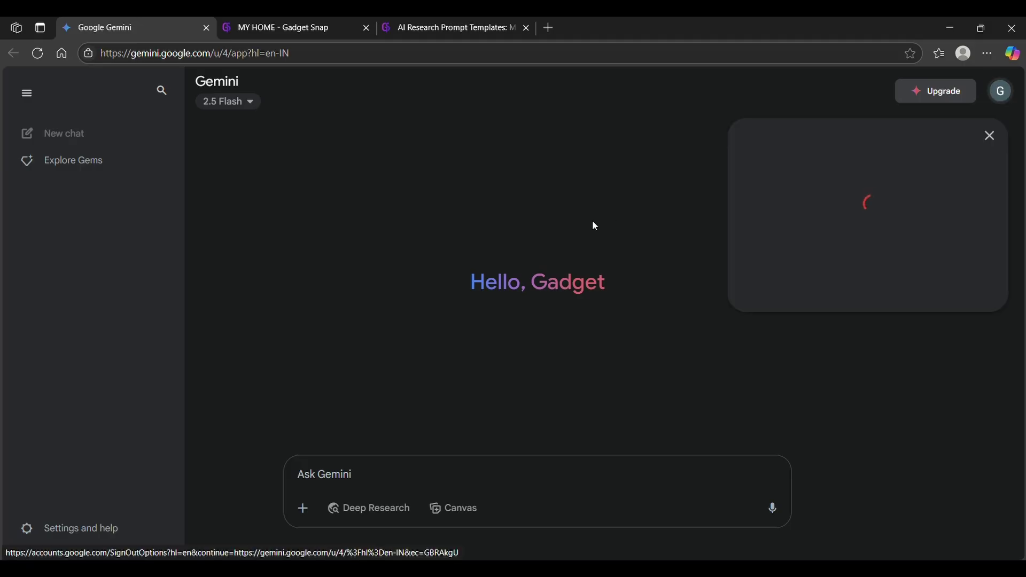
pyautogui.click(990, 135)
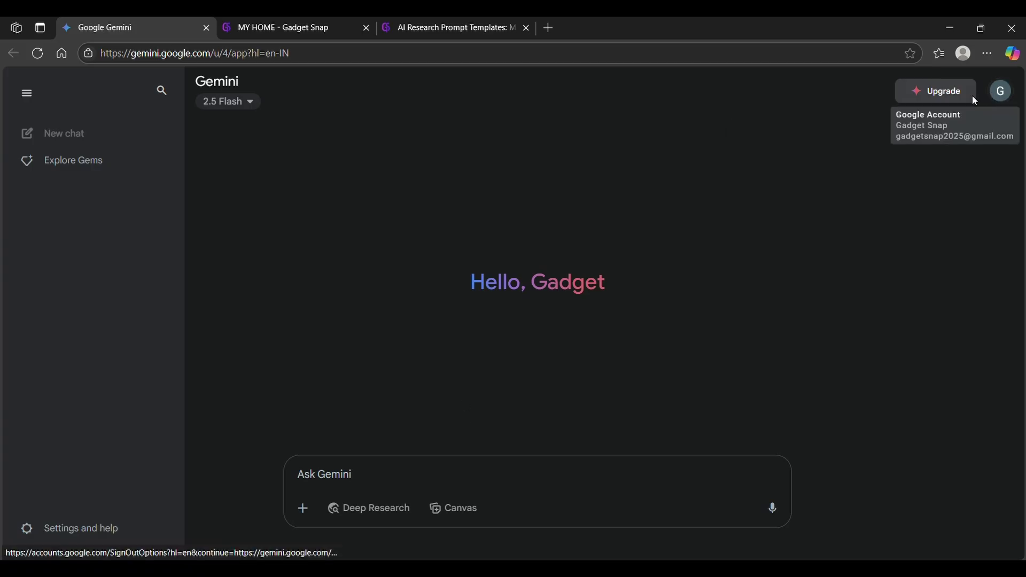
# Turn on Deep Research and dismiss the file-upload tip and the Imagen 4 offer.
pyautogui.click(360, 506)
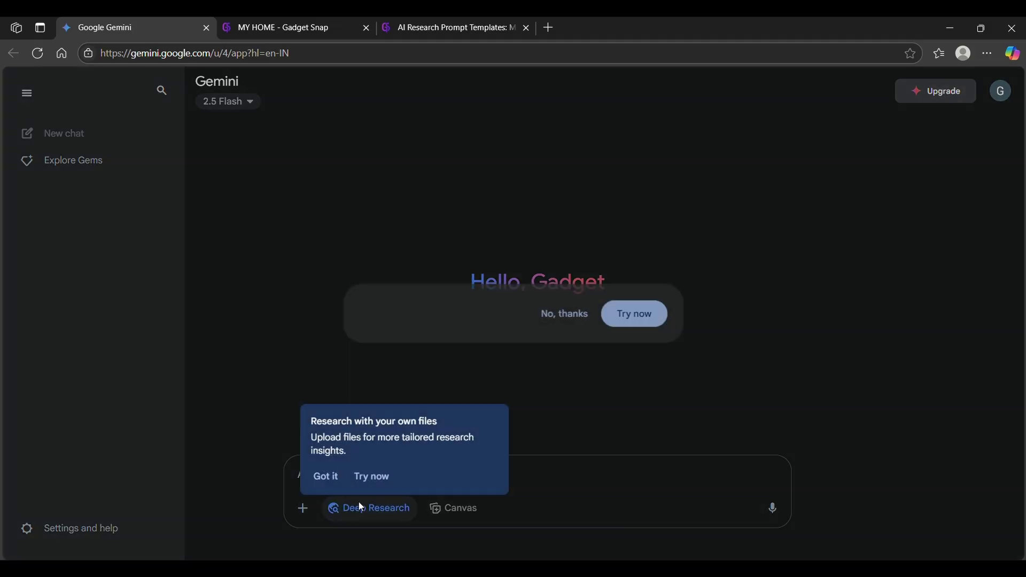
pyautogui.click(326, 477)
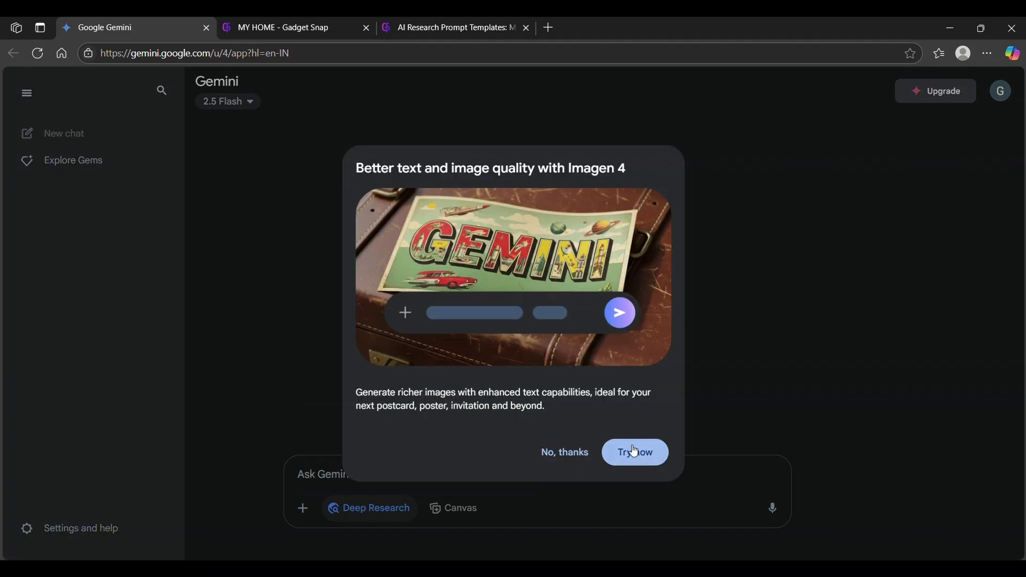
pyautogui.click(580, 461)
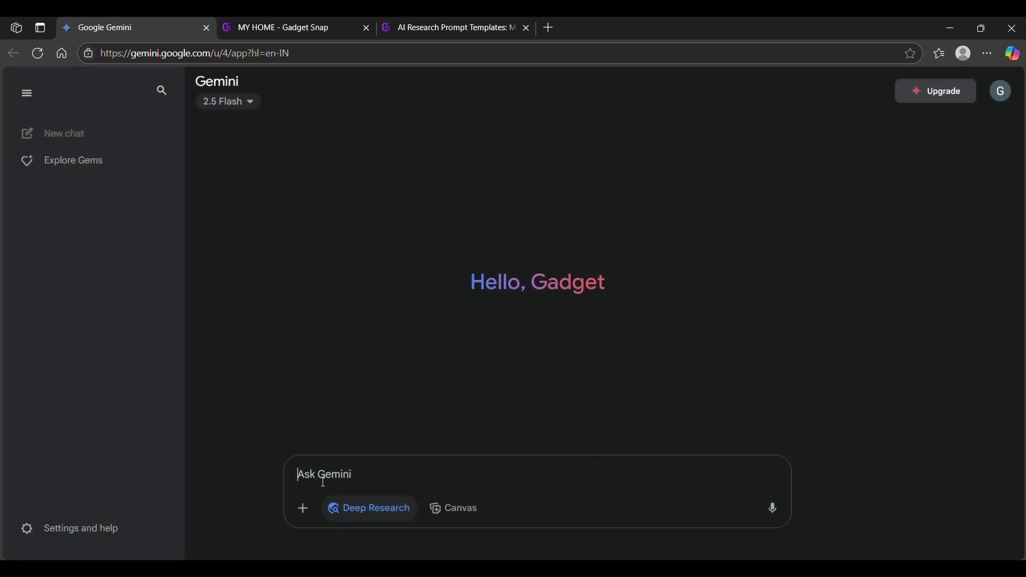
# Paste the copied research outline prompt on 'The Ethical Implications of Generative AI in Creative Industries' into the message field.
pyautogui.hotkey('ctrl', 'v')
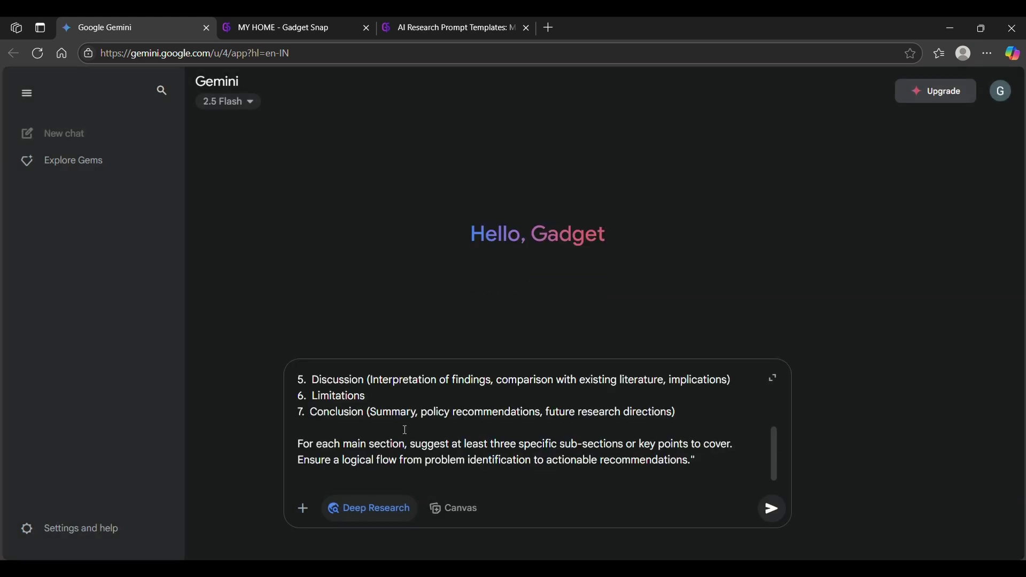
pyautogui.scroll(1, 416, 438)
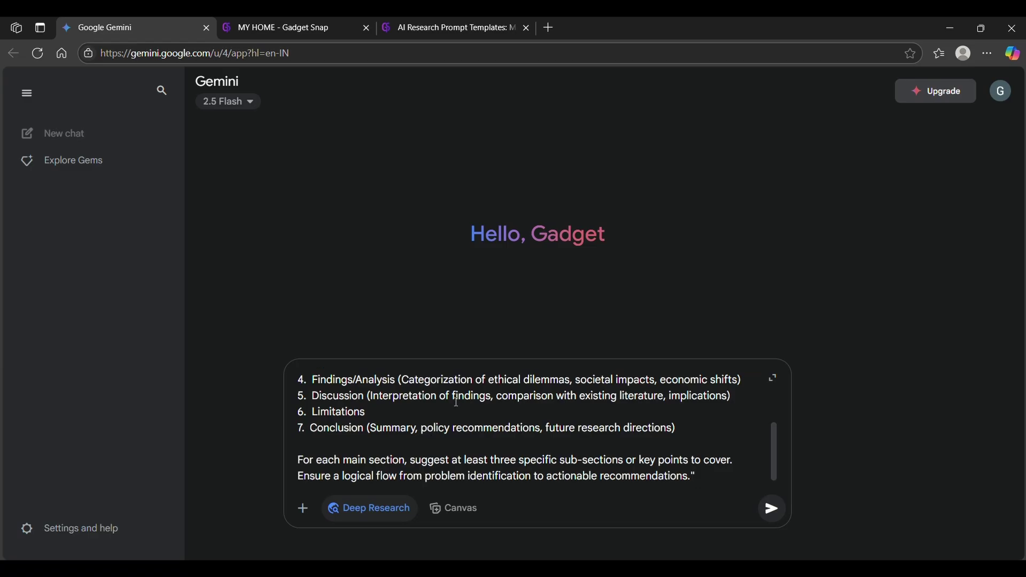
pyautogui.scroll(3, 461, 402)
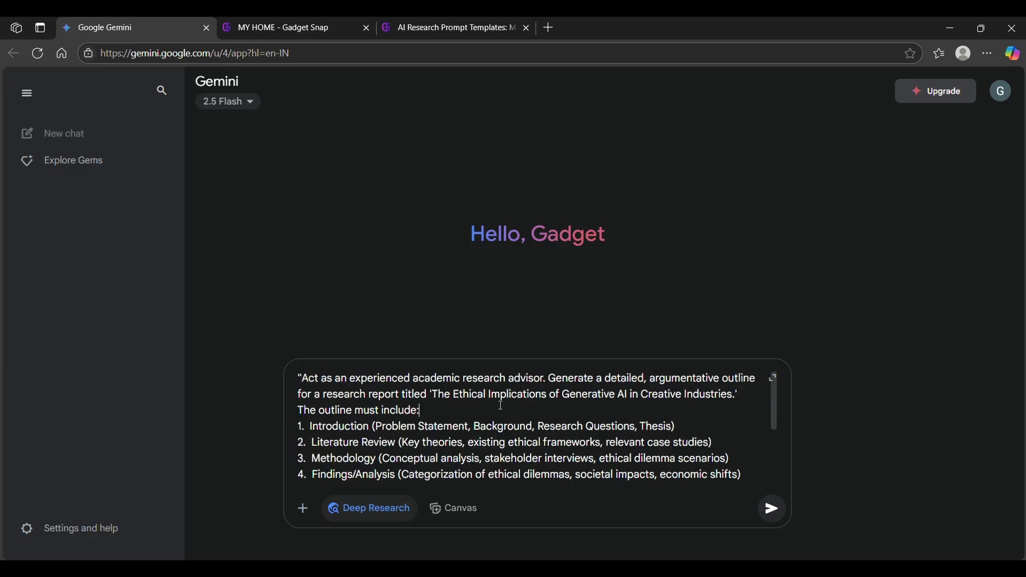
# Highlight the report title in the prompt and review the required outline sections and closing instructions.
pyautogui.click(434, 395)
pyautogui.hotkey('shift', 'Right')
pyautogui.hotkey('shift', 'Right')
pyautogui.hotkey('shift', 'Right')
pyautogui.hotkey('shift', 'Right')
pyautogui.hotkey('shift', 'Right')
pyautogui.hotkey('shift', 'Right')
pyautogui.hotkey('shift', 'Right')
pyautogui.hotkey('shift', 'Right')
pyautogui.hotkey('shift', 'Right')
pyautogui.hotkey('shift', 'Right')
pyautogui.hotkey('shift', 'Right')
pyautogui.hotkey('shift', 'Right')
pyautogui.hotkey('shift', 'Right')
pyautogui.hotkey('shift', 'Right')
pyautogui.hotkey('shift', 'Right')
pyautogui.hotkey('shift', 'Right')
pyautogui.hotkey('shift', 'Right')
pyautogui.hotkey('shift', 'Right')
pyautogui.hotkey('shift', 'Right')
pyautogui.hotkey('shift', 'Right')
pyautogui.hotkey('shift', 'Right')
pyautogui.hotkey('shift', 'Right')
pyautogui.hotkey('shift', 'Right')
pyautogui.hotkey('shift', 'Right')
pyautogui.hotkey('shift', 'Right')
pyautogui.hotkey('shift', 'Right')
pyautogui.hotkey('shift', 'Right')
pyautogui.hotkey('shift', 'Right')
pyautogui.hotkey('shift', 'Right')
pyautogui.hotkey('shift', 'Right')
pyautogui.hotkey('shift', 'Right')
pyautogui.hotkey('shift', 'Right')
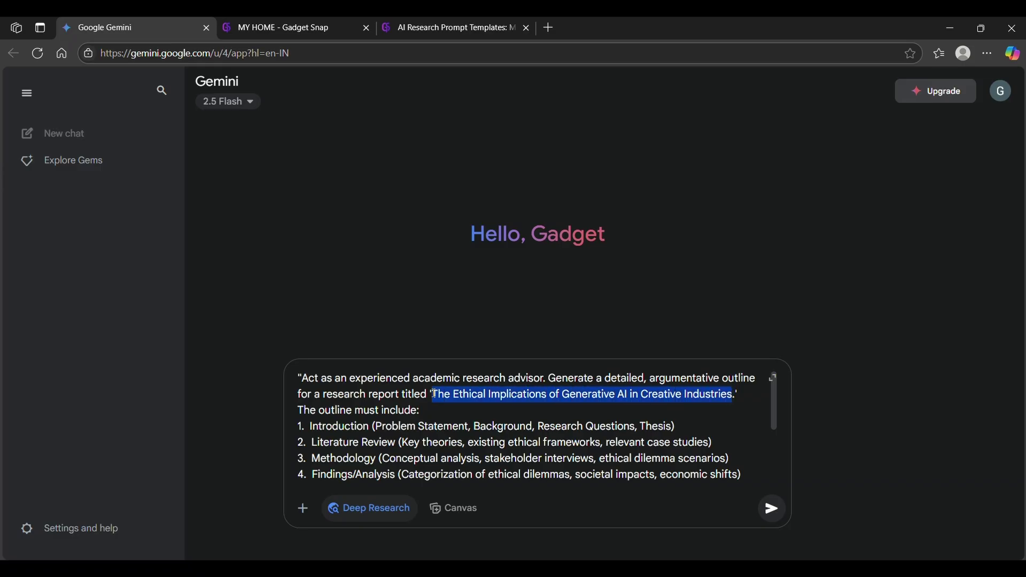
pyautogui.scroll(-1, 420, 422)
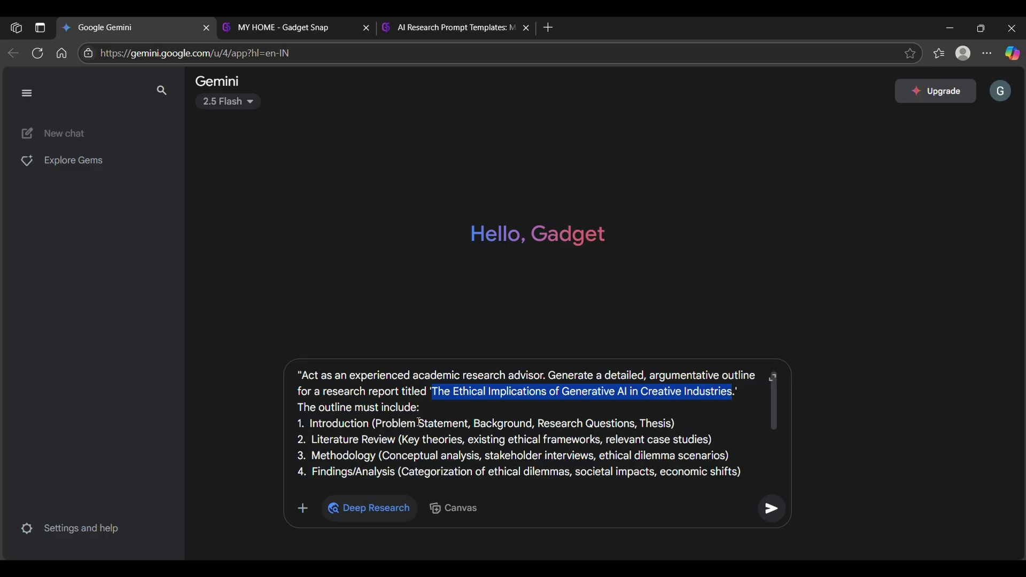
pyautogui.scroll(-2, 420, 423)
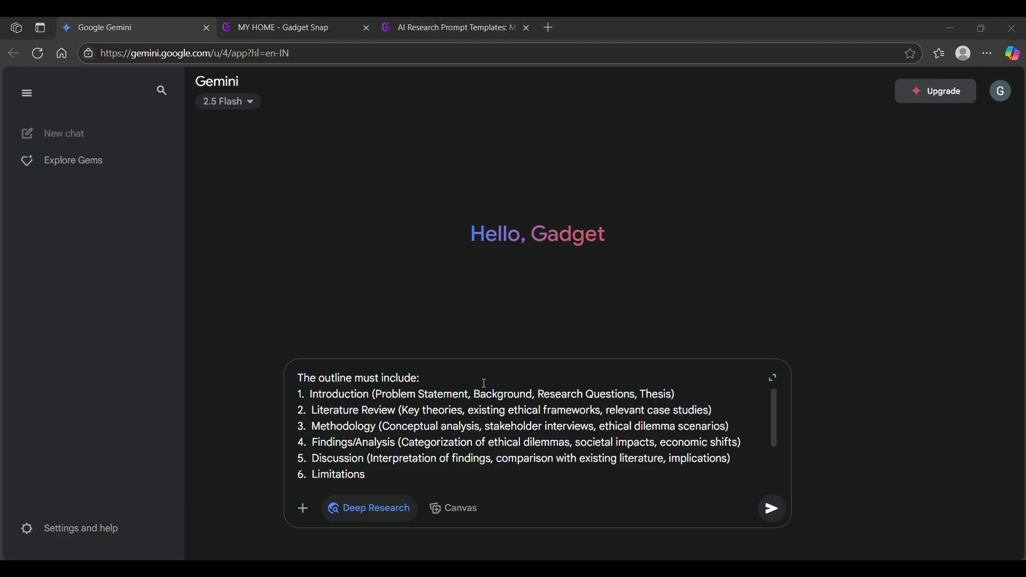
pyautogui.scroll(-4, 480, 473)
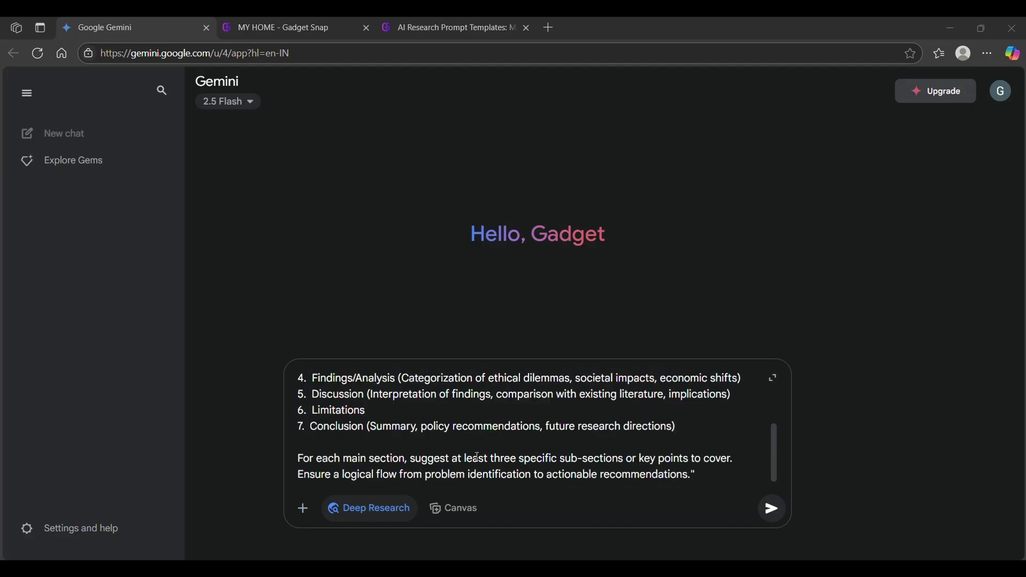
pyautogui.scroll(3, 478, 457)
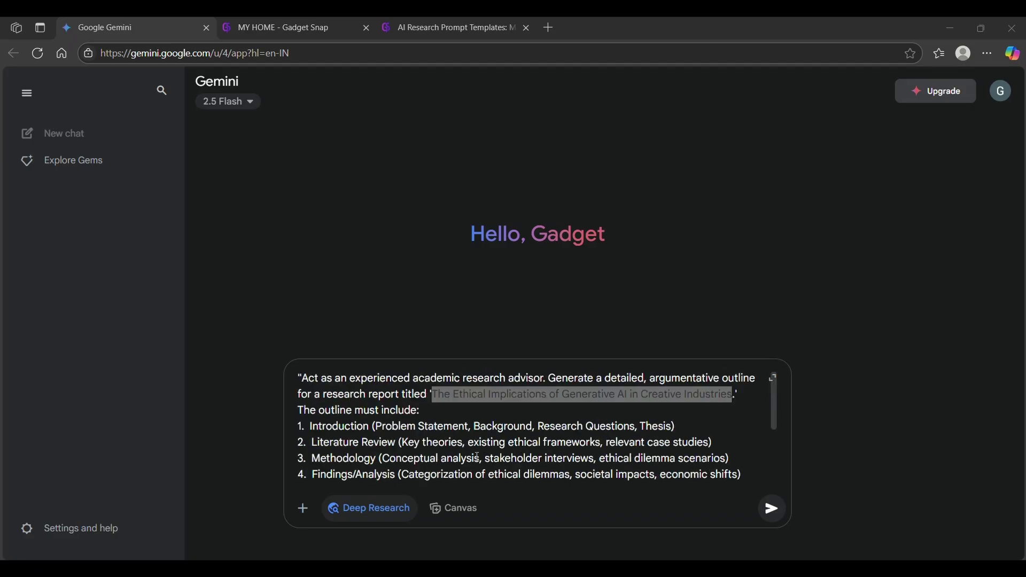
# Submit the outline prompt with Deep Research enabled.
pyautogui.click(376, 522)
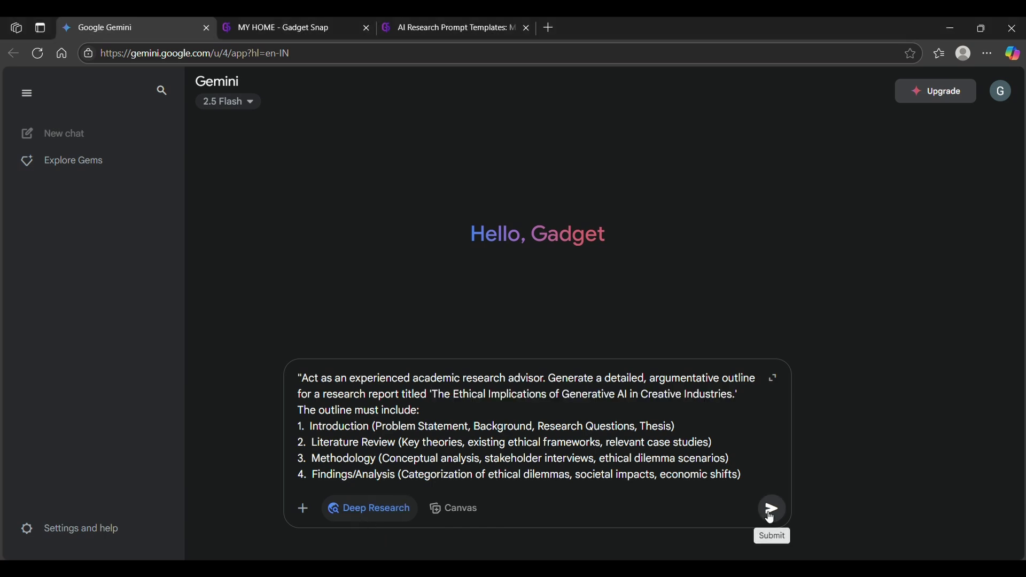
pyautogui.click(770, 519)
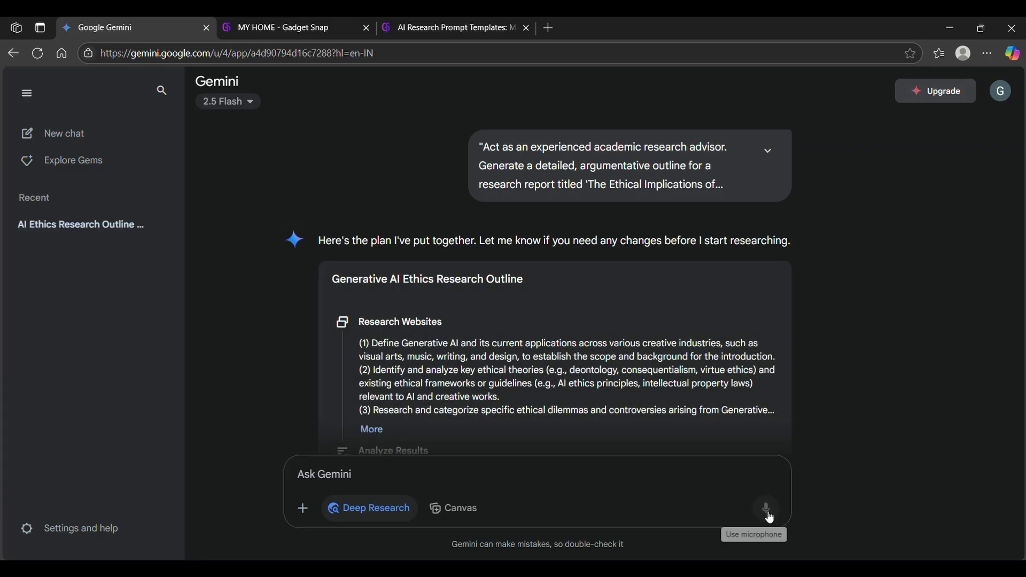
# Expand the full list of website research tasks in the proposed plan and start the research.
pyautogui.scroll(-2, 636, 277)
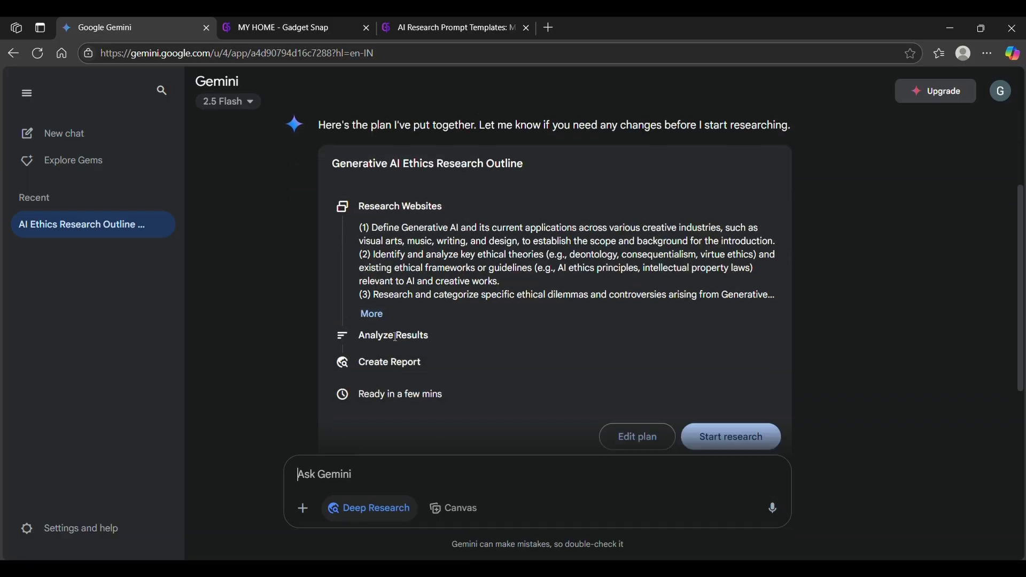
pyautogui.click(379, 314)
pyautogui.scroll(-5, 427, 316)
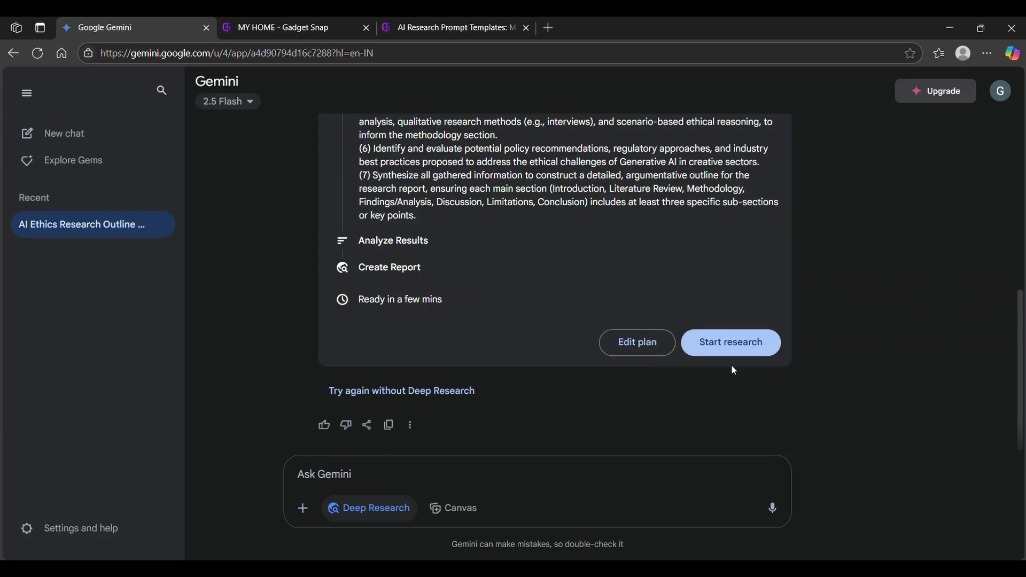
pyautogui.click(724, 342)
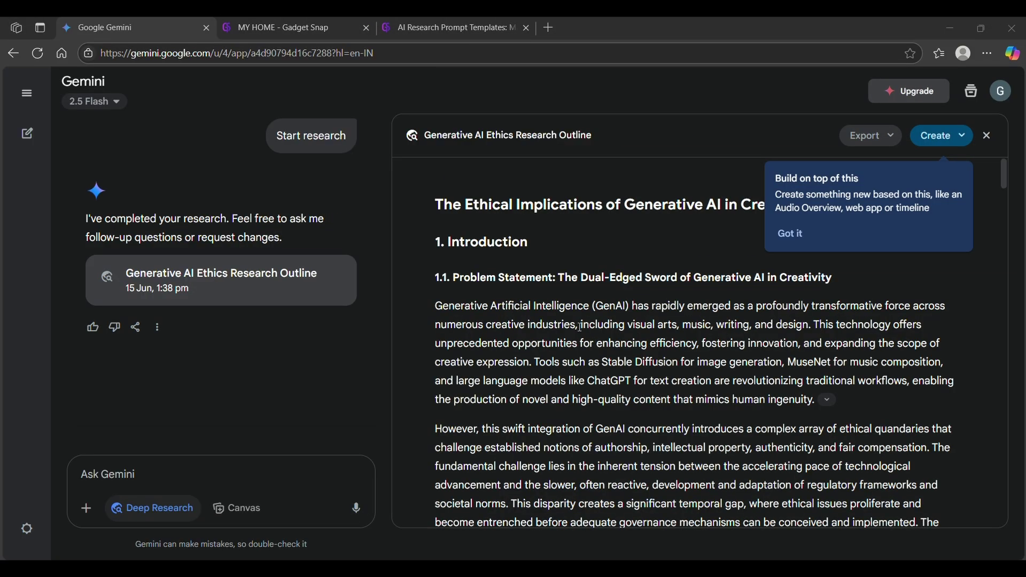
# Dismiss the tip about building on the report and examine the finished report from its introduction to the end.
pyautogui.click(795, 236)
pyautogui.scroll(-3, 675, 363)
pyautogui.scroll(2, 675, 363)
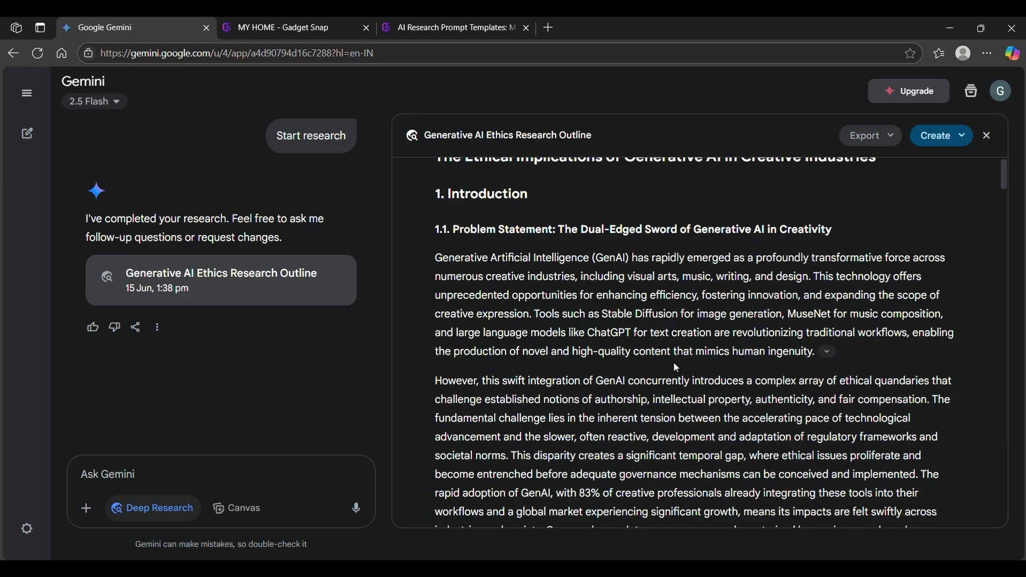
pyautogui.scroll(-10, 675, 363)
pyautogui.scroll(-10, 675, 363)
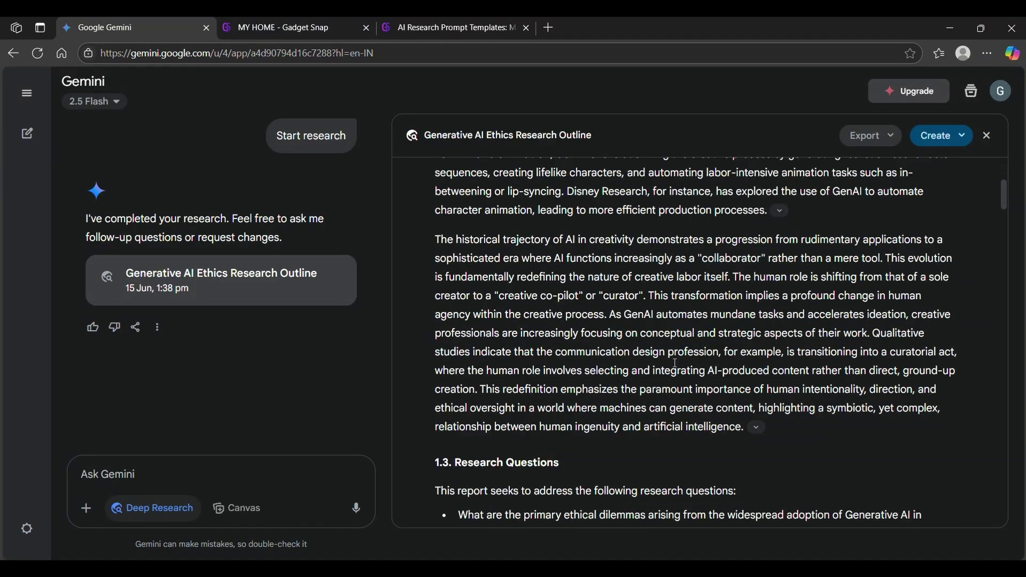
pyautogui.scroll(-5, 676, 368)
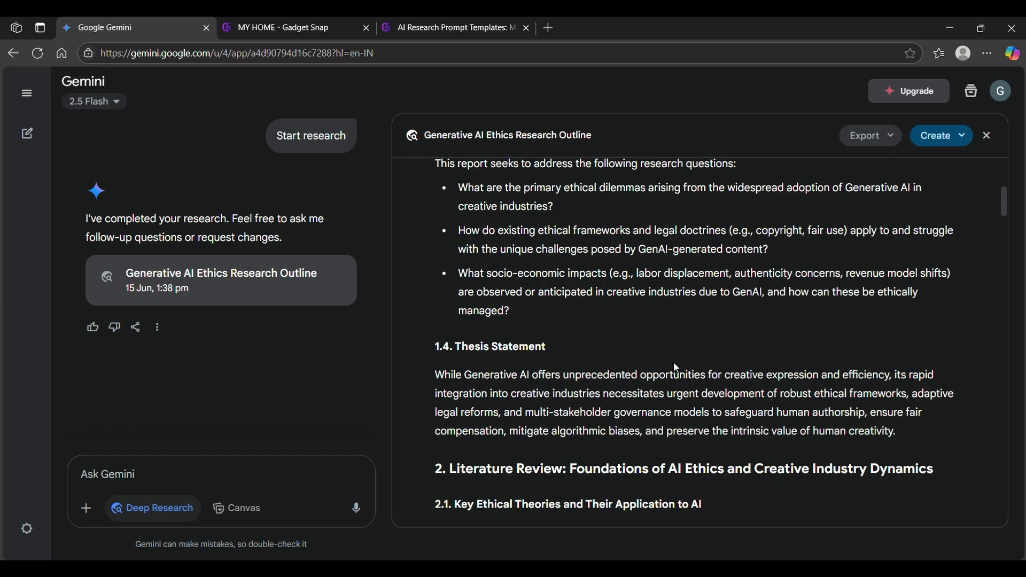
pyautogui.scroll(-7, 675, 368)
pyautogui.scroll(-4, 675, 363)
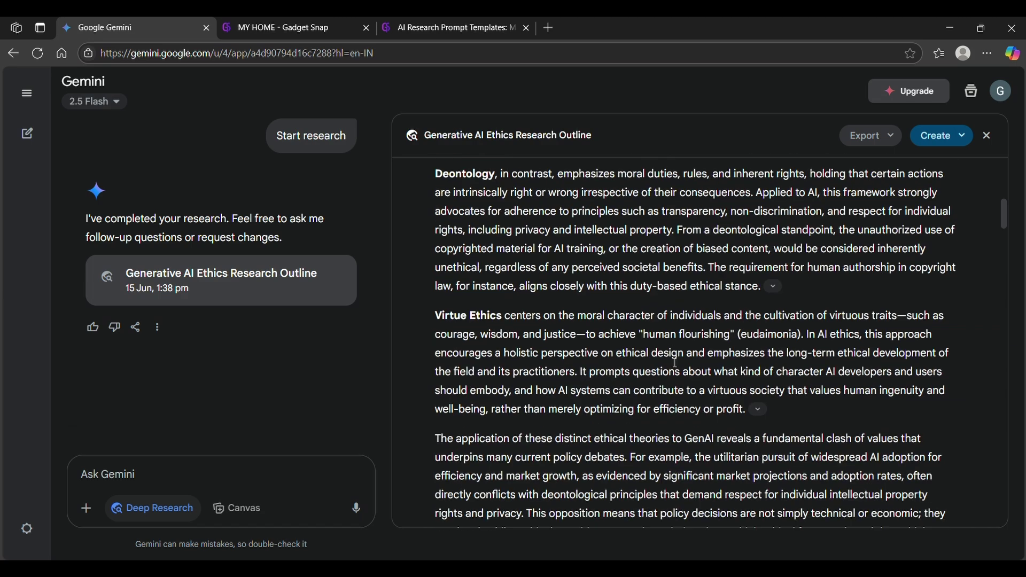
pyautogui.scroll(-20, 676, 363)
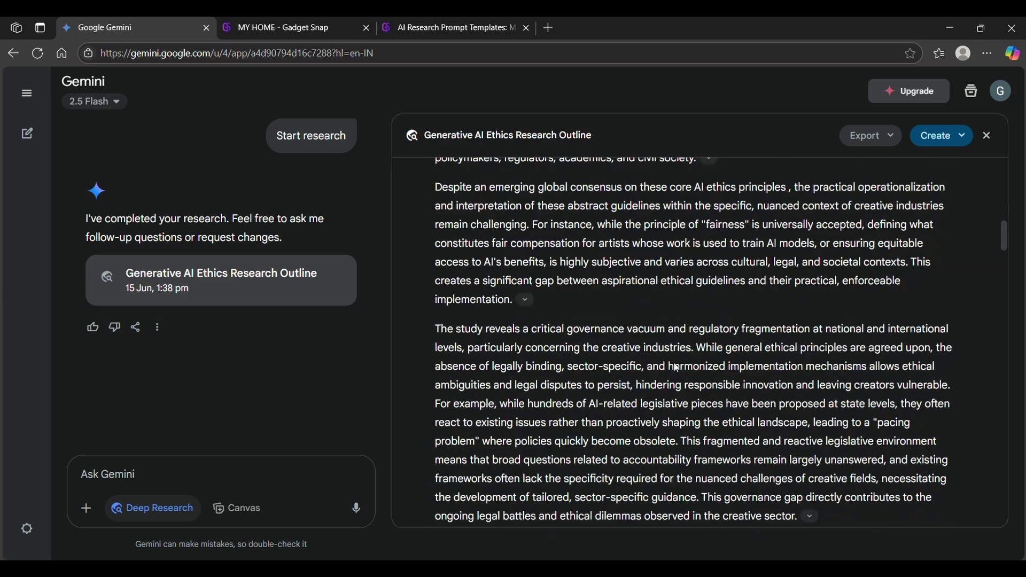
pyautogui.scroll(-1, 675, 363)
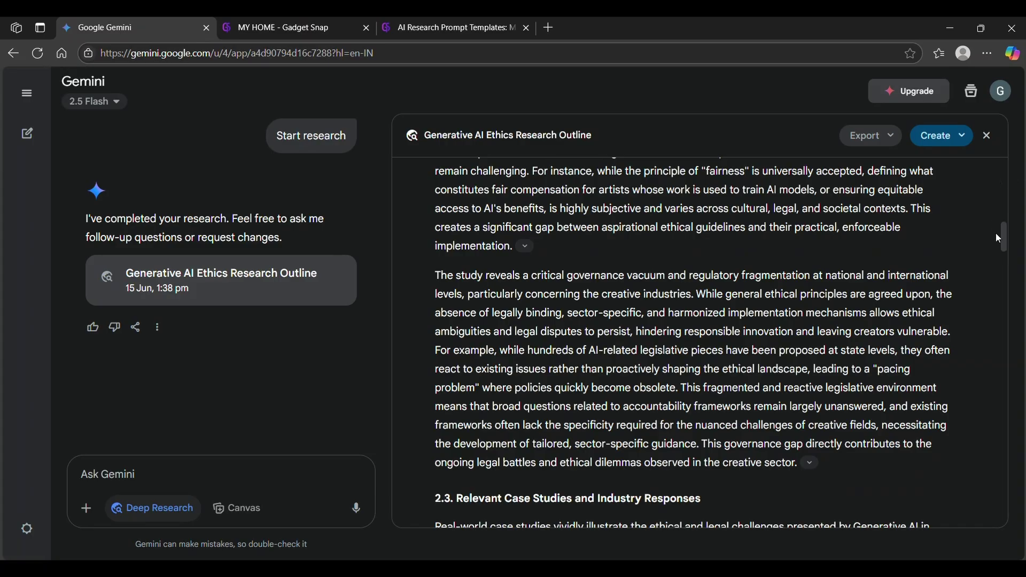
pyautogui.moveTo(1004, 238); pyautogui.dragTo(1010, 499)
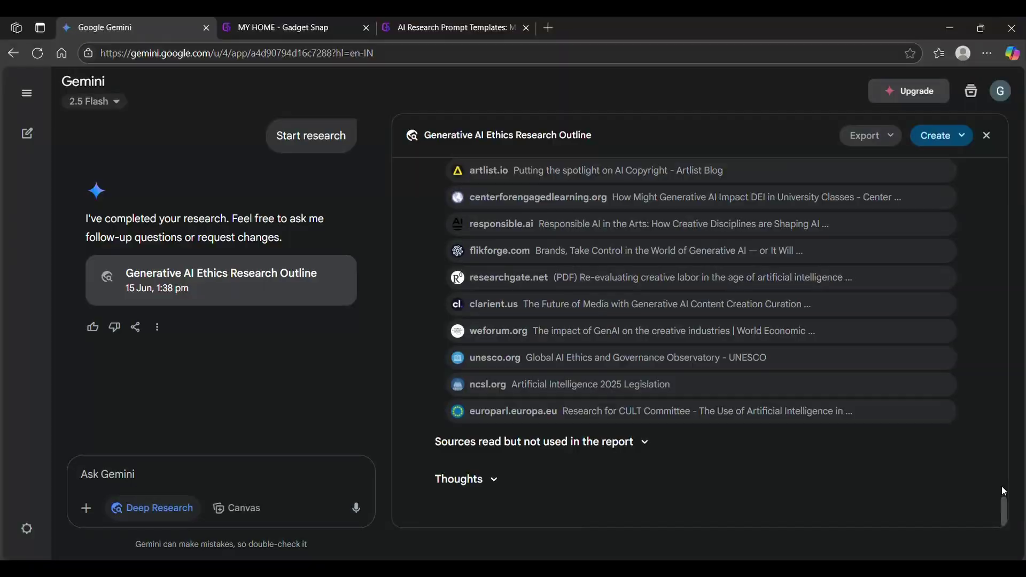
# Collapse and re-expand the list of sources used in the report to examine them.
pyautogui.scroll(6, 756, 248)
pyautogui.scroll(15, 756, 248)
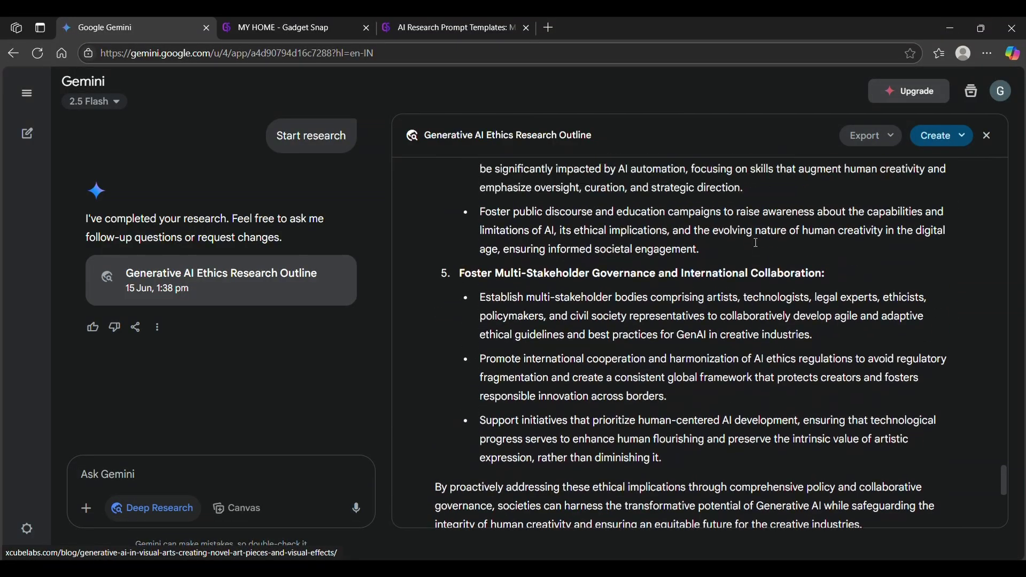
pyautogui.scroll(-1, 756, 247)
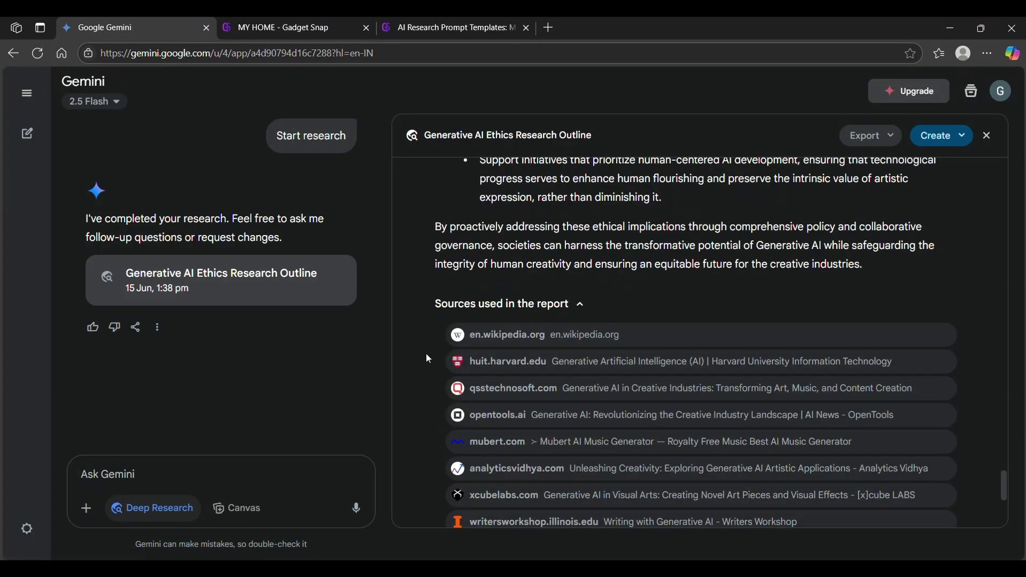
pyautogui.click(583, 309)
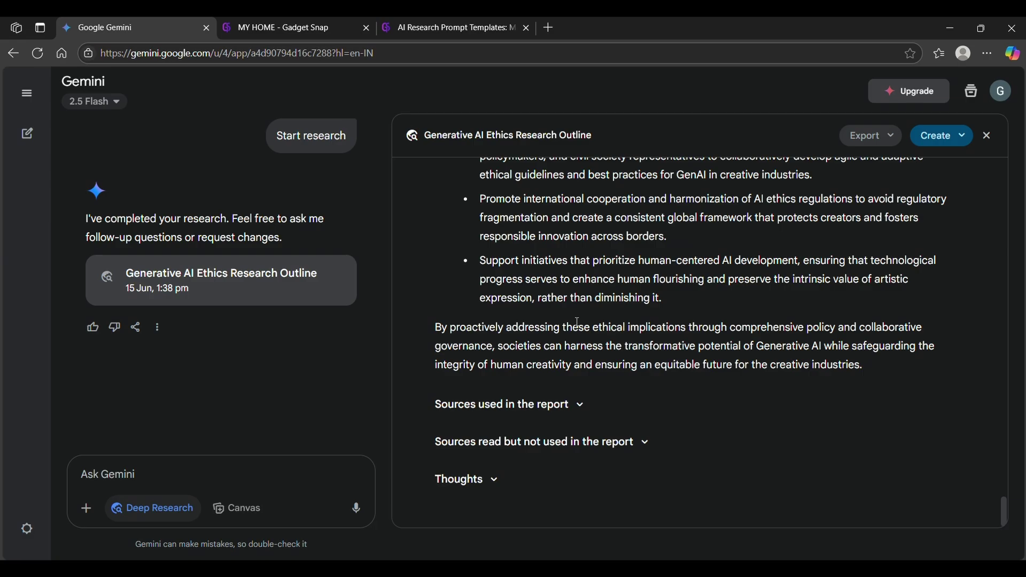
pyautogui.click(582, 416)
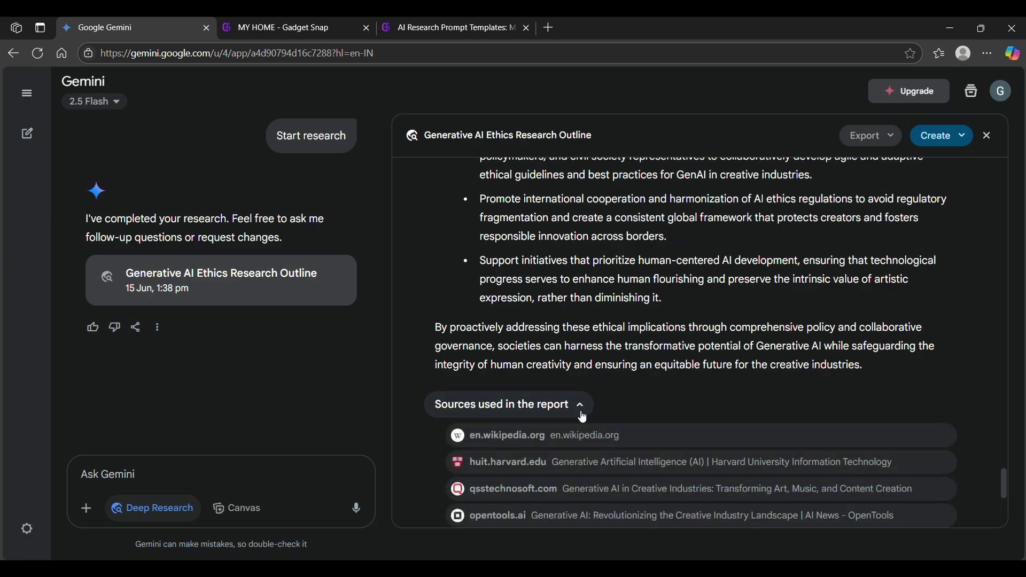
pyautogui.scroll(-2, 583, 415)
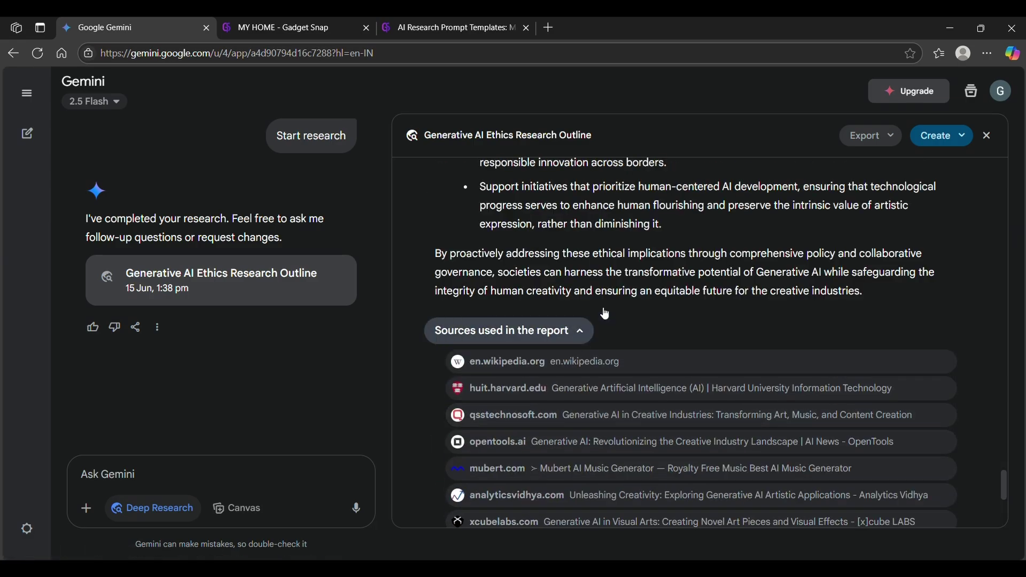
# Check the export options offered for the research report, then close them.
pyautogui.scroll(5, 787, 217)
pyautogui.click(890, 140)
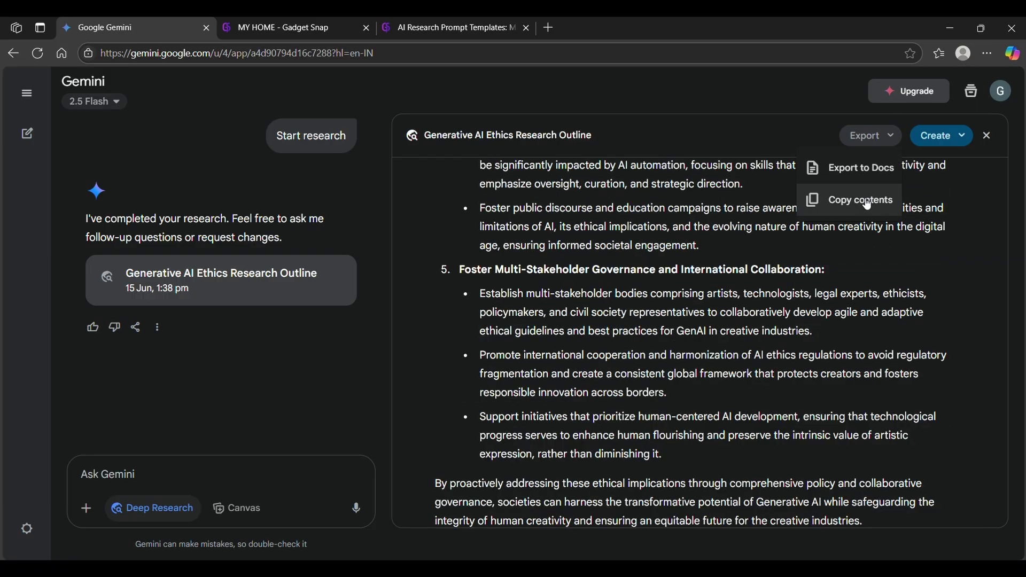
pyautogui.click(884, 134)
# Create a web page from the research report and look over its introduction in the preview.
pyautogui.click(960, 142)
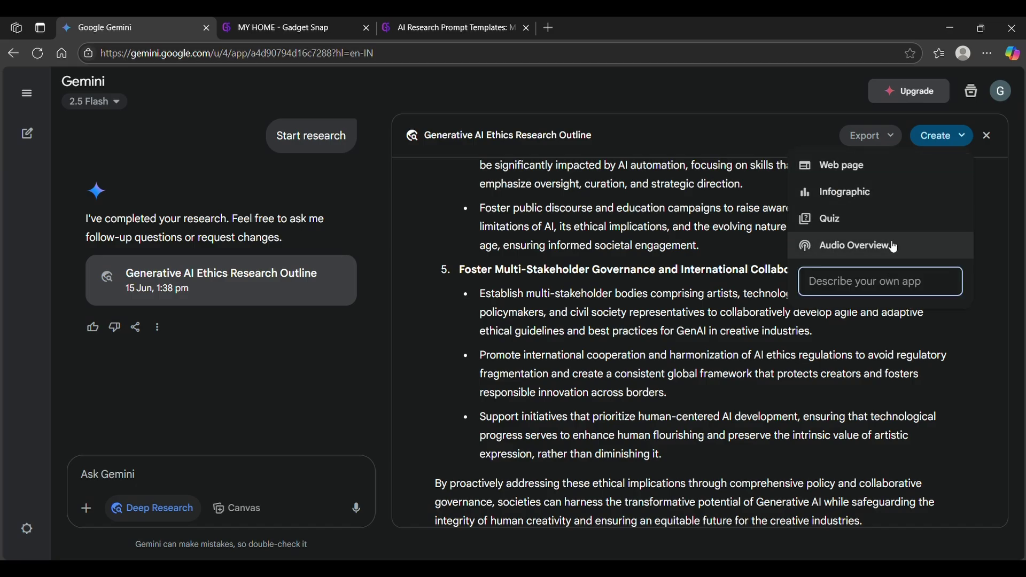
pyautogui.click(850, 172)
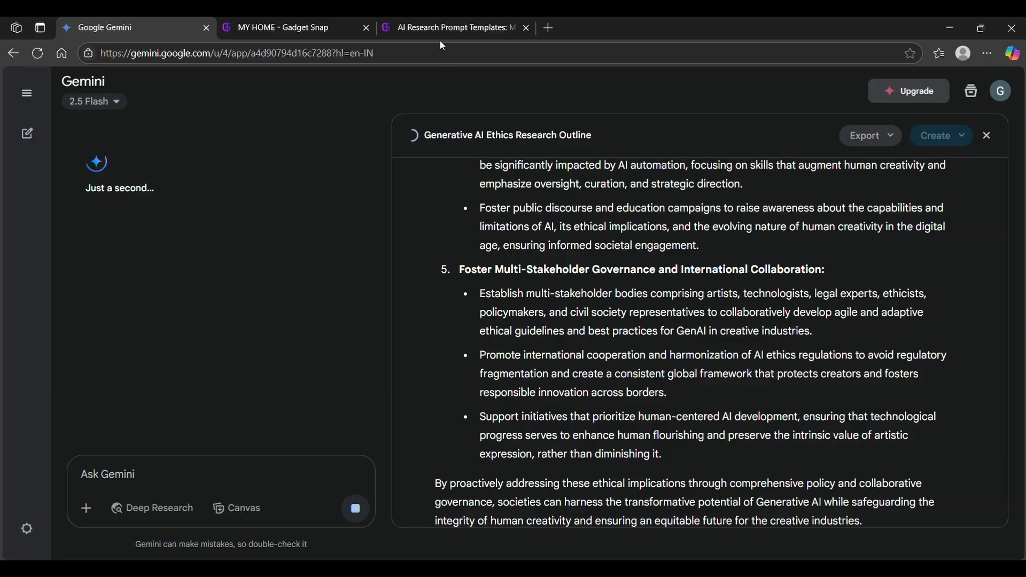
pyautogui.scroll(-7, 588, 324)
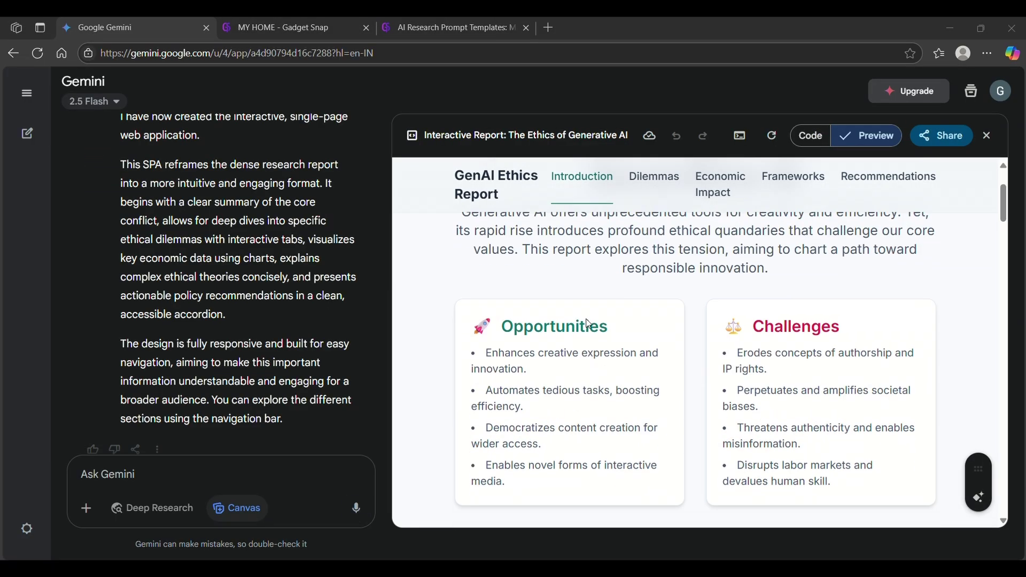
# Look through the Dilemmas section of the web page preview, opening the Algorithmic Bias and Authenticity & Trust topics.
pyautogui.scroll(-2, 588, 323)
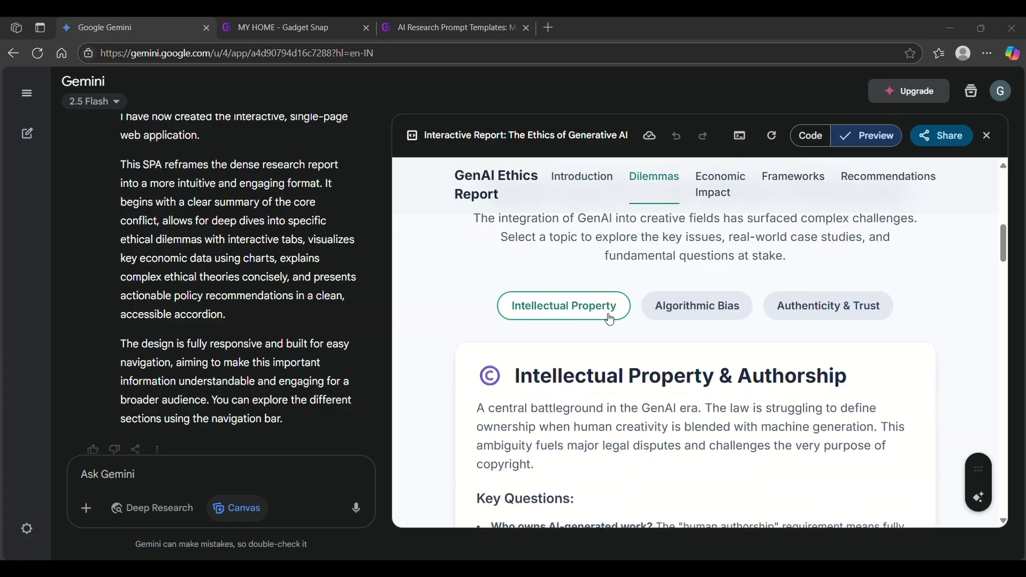
pyautogui.click(664, 300)
pyautogui.scroll(-5, 669, 293)
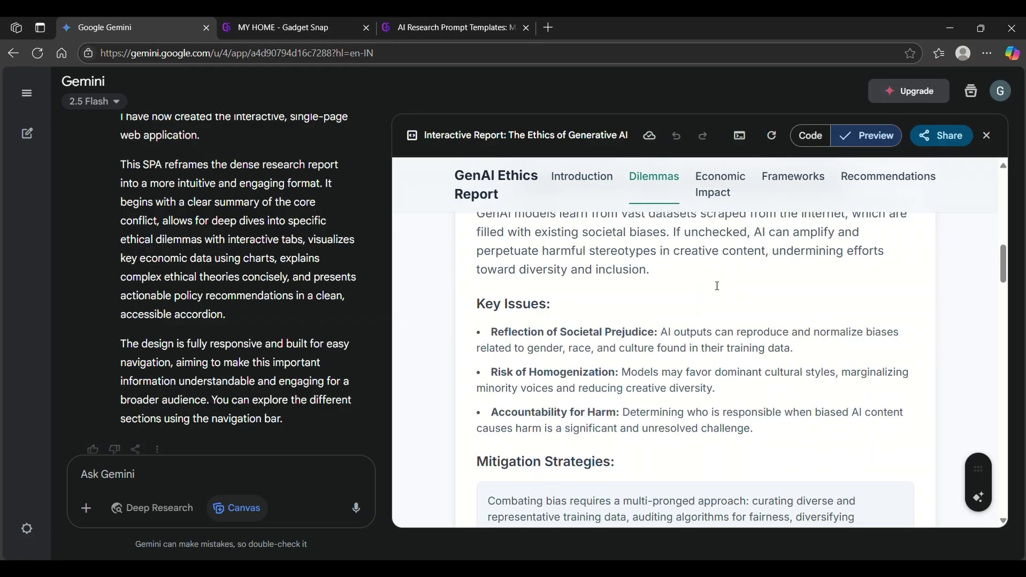
pyautogui.scroll(3, 718, 286)
pyautogui.click(799, 264)
pyautogui.scroll(-10, 688, 303)
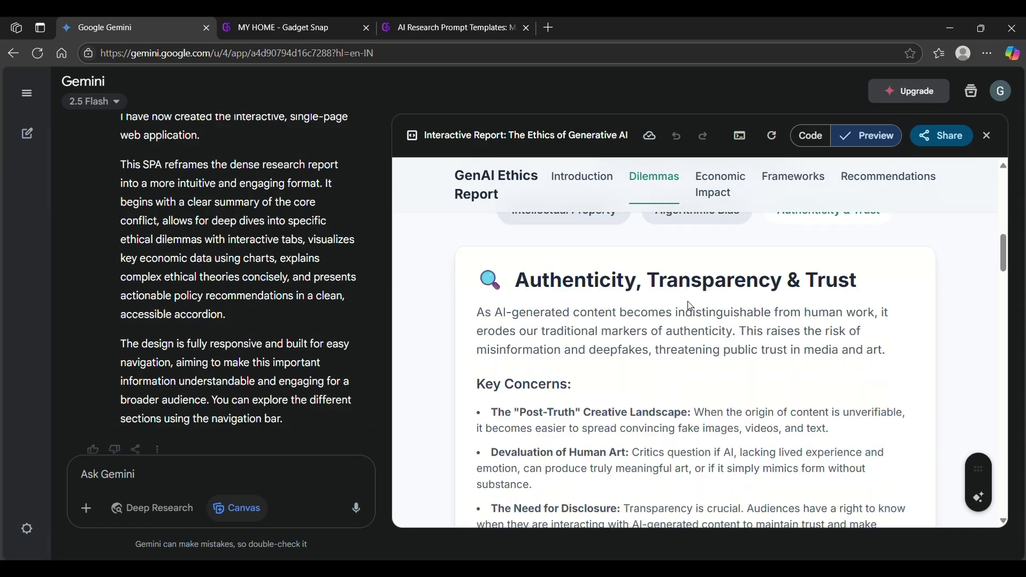
# Examine the Economic Impact charts, the creator role diagram and the ethical frameworks down to the Recommendations section.
pyautogui.scroll(-2, 690, 307)
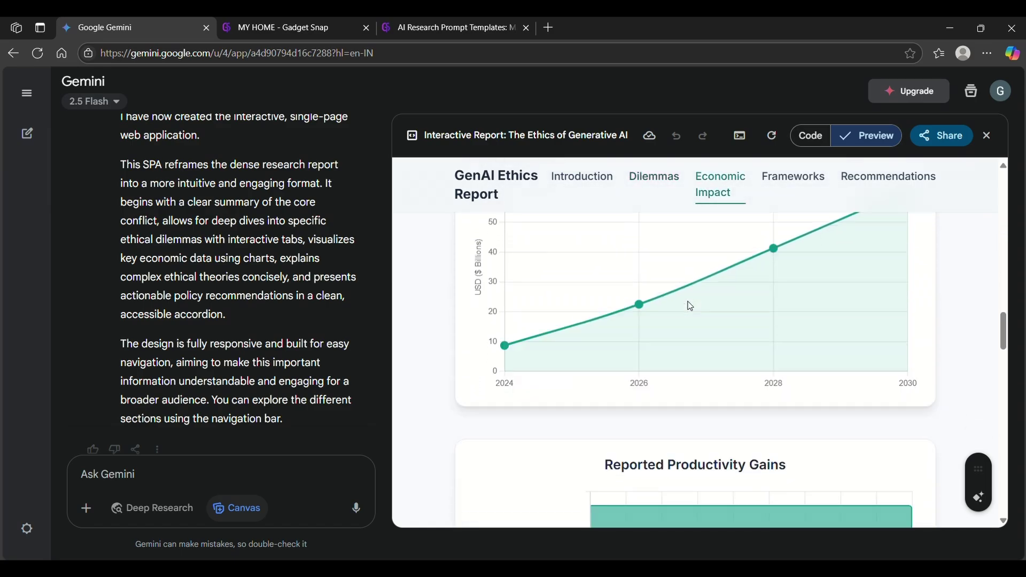
pyautogui.scroll(-8, 690, 306)
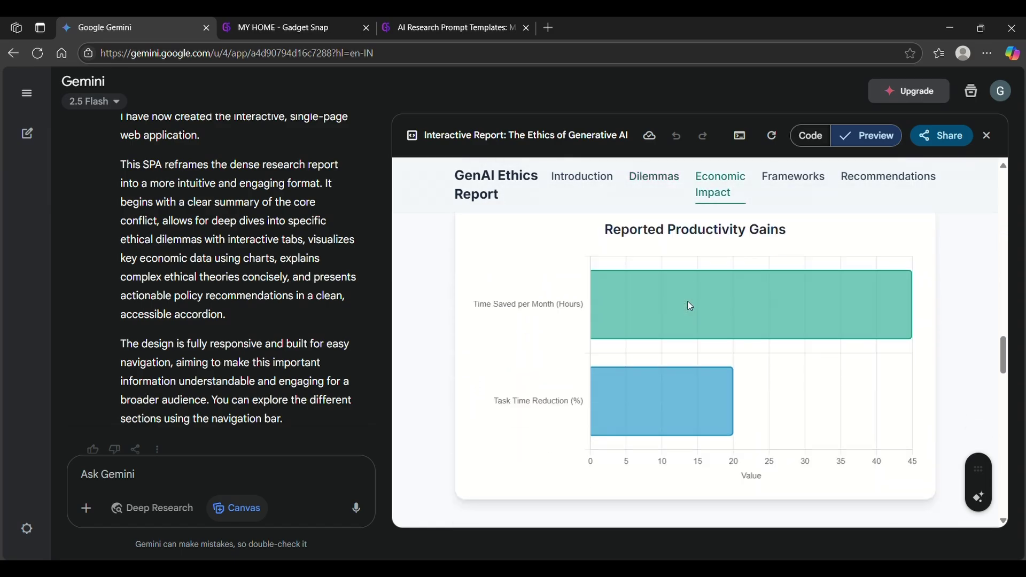
pyautogui.scroll(-8, 690, 304)
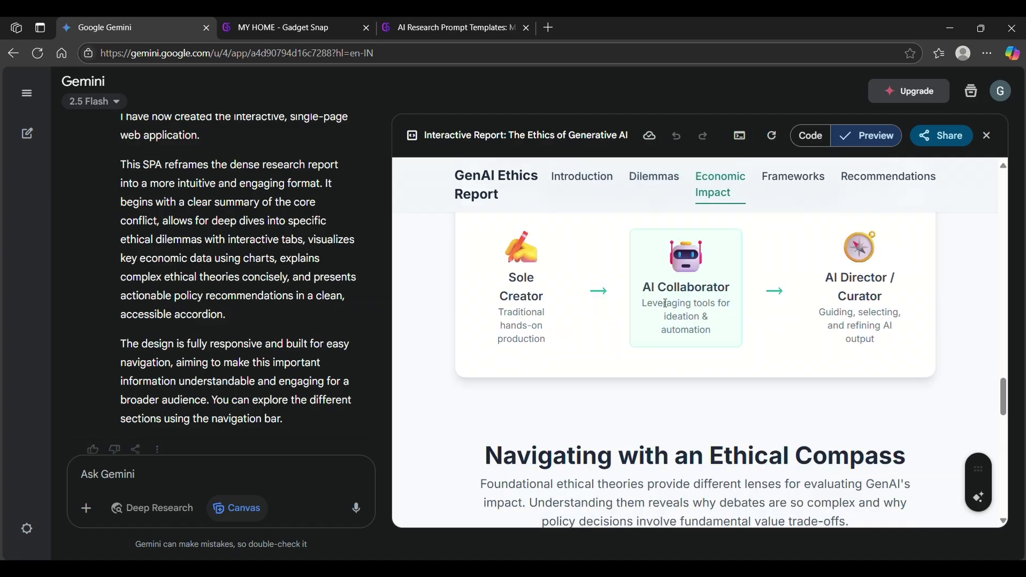
pyautogui.scroll(-4, 687, 308)
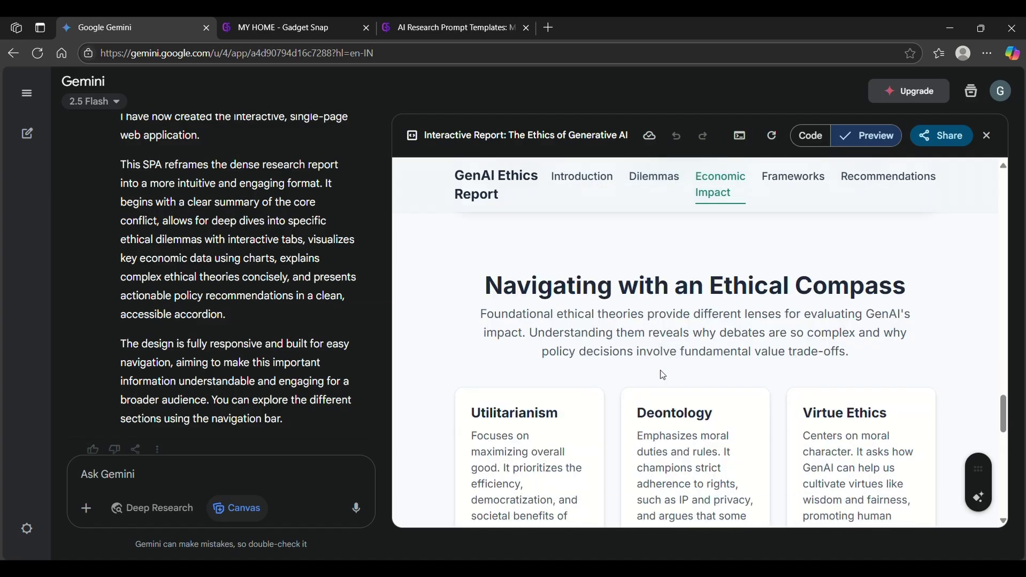
pyautogui.scroll(-12, 663, 376)
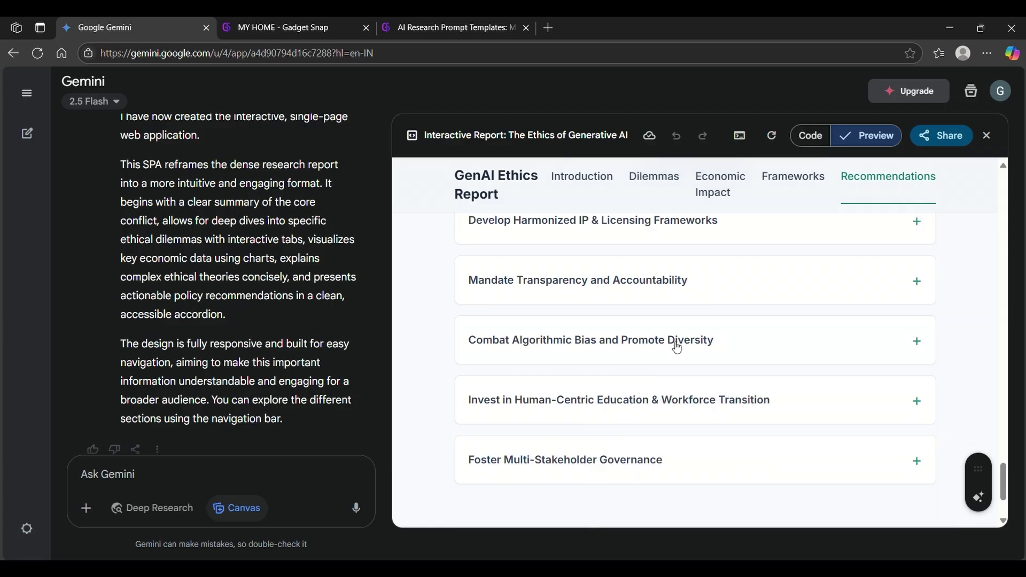
# Expand the recommendation "Develop Harmonized IP & Licensing Frameworks", then expand and collapse another one near the end of the list.
pyautogui.click(669, 231)
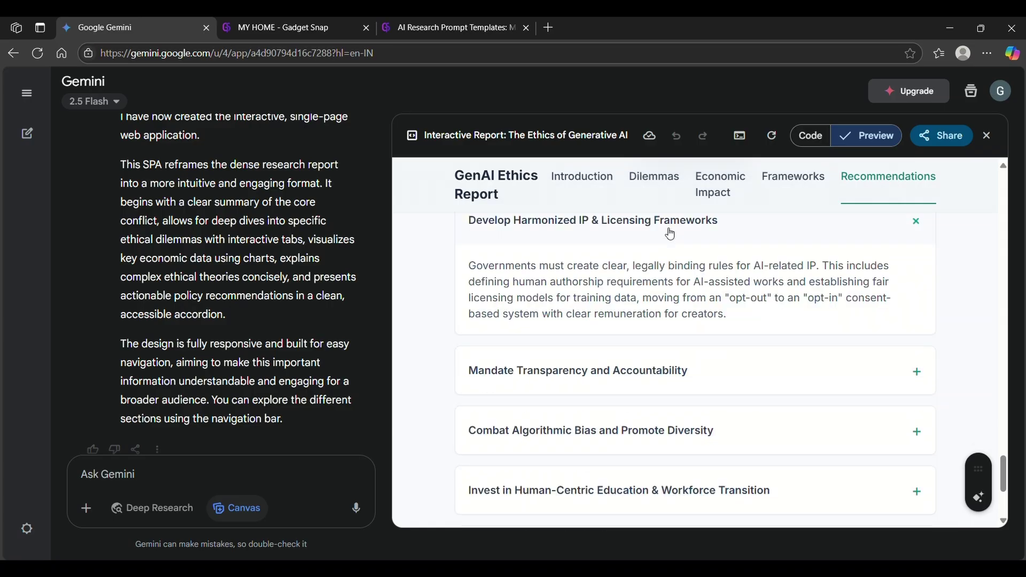
pyautogui.scroll(3, 669, 230)
pyautogui.scroll(-7, 668, 230)
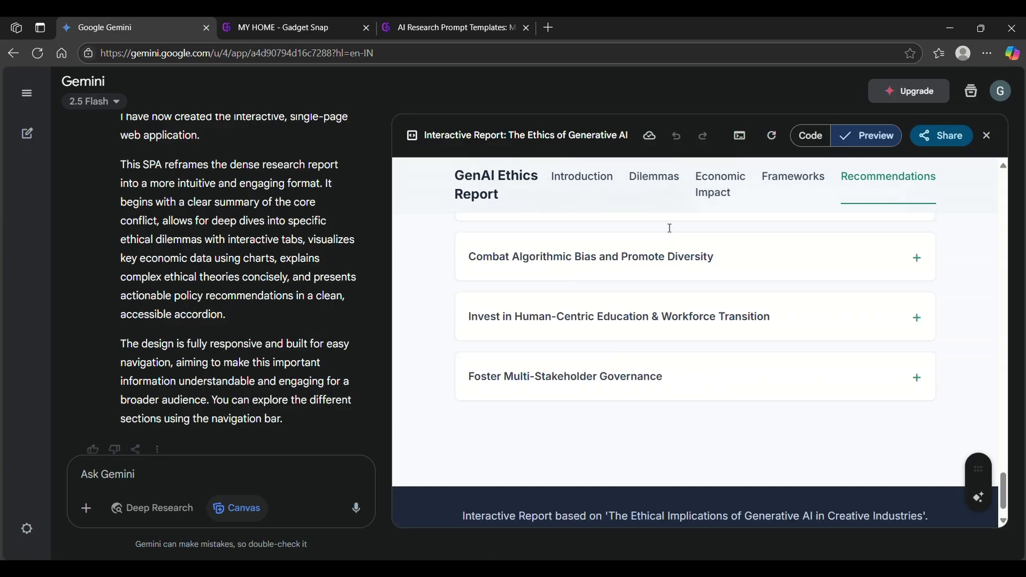
pyautogui.click(620, 324)
pyautogui.click(620, 324)
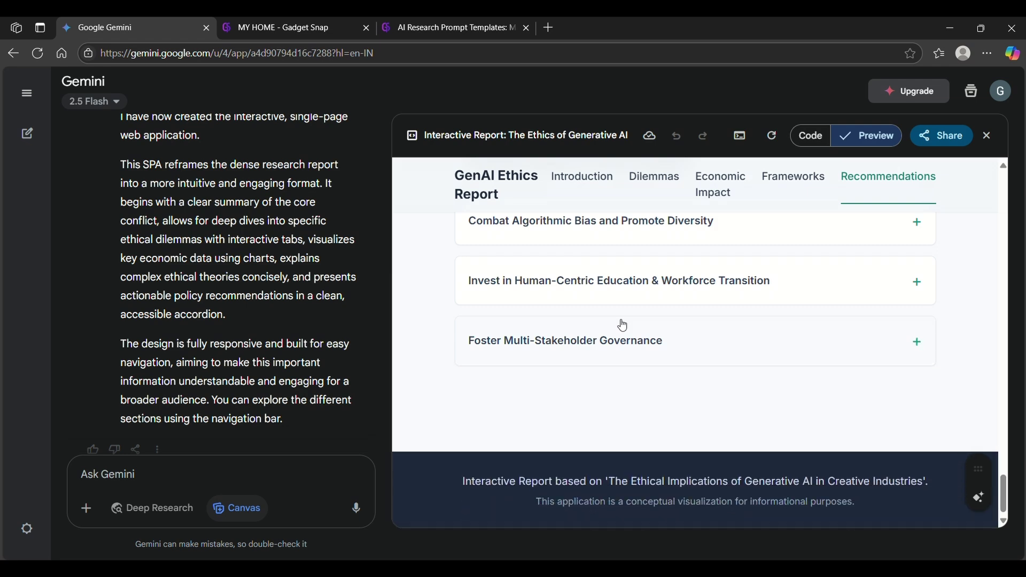
# Return to the Dilemmas section and switch its topic to Algorithmic Bias and on to Intellectual Property.
pyautogui.scroll(10, 623, 325)
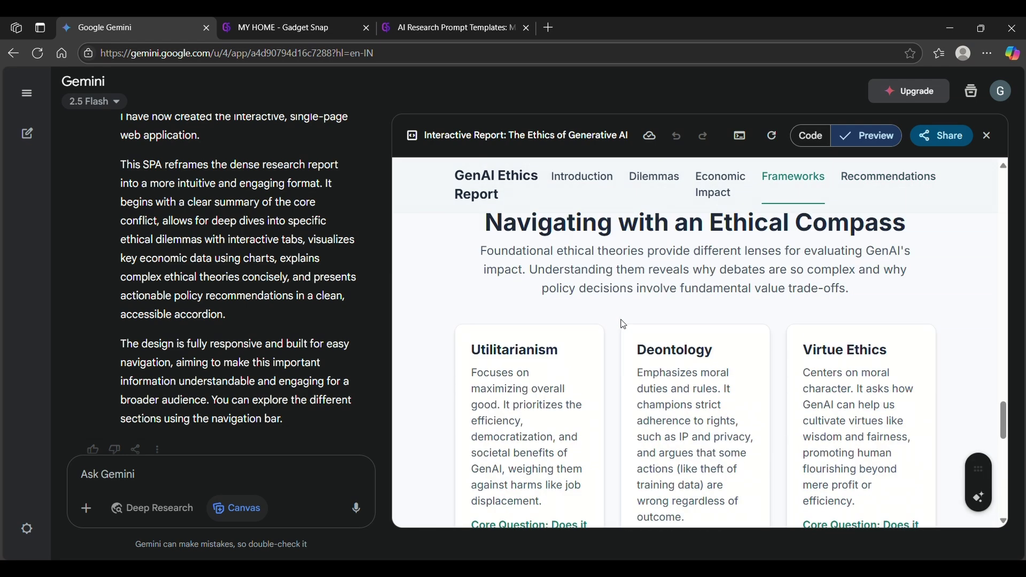
pyautogui.scroll(10, 623, 325)
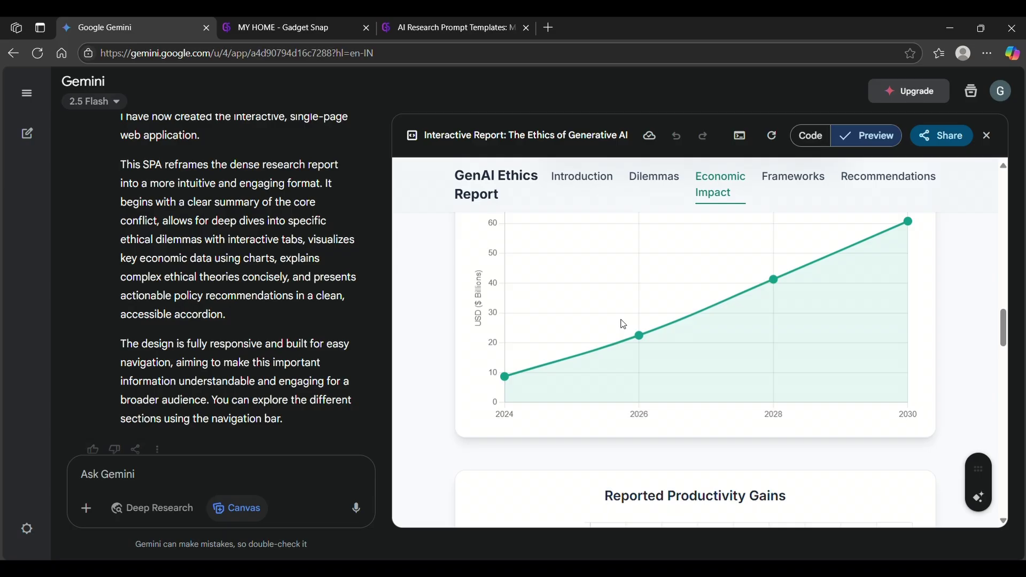
pyautogui.scroll(10, 623, 324)
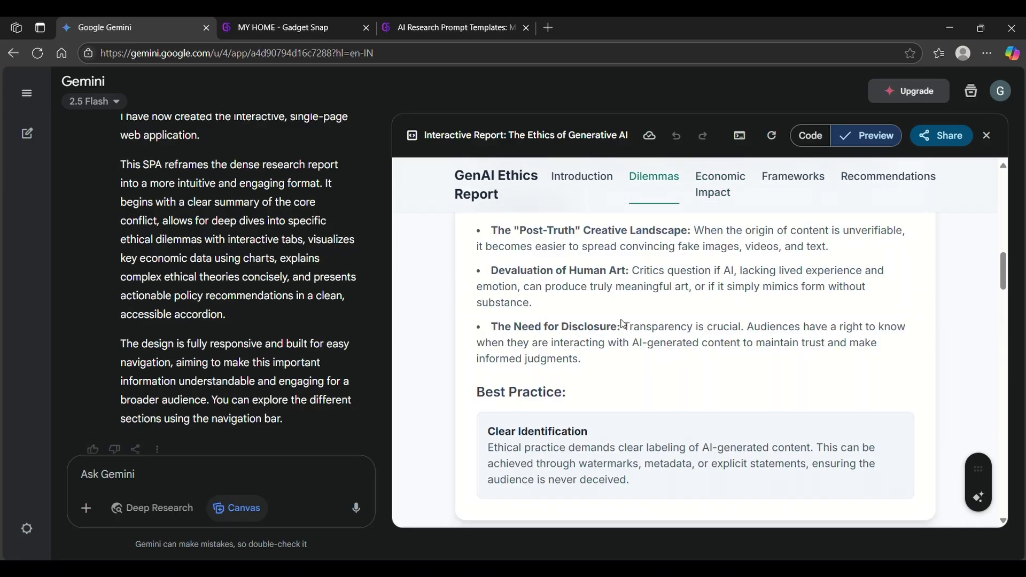
pyautogui.scroll(1, 623, 324)
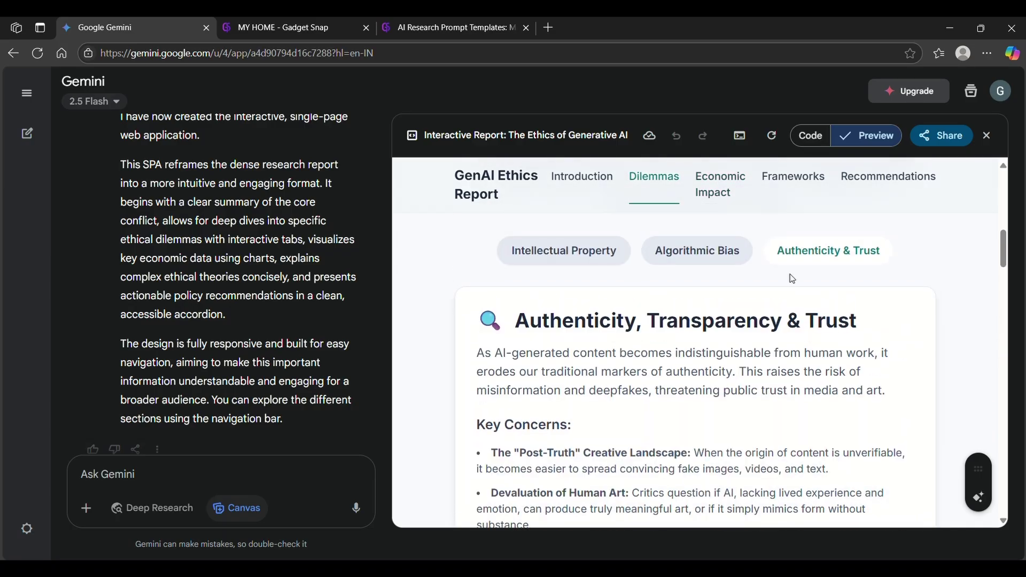
pyautogui.click(697, 249)
pyautogui.click(582, 243)
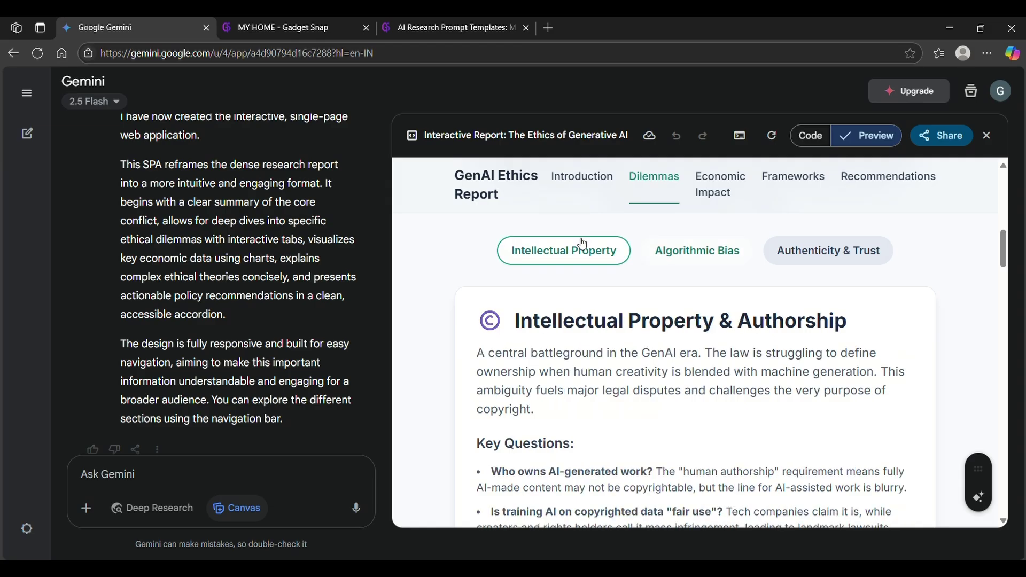
# Go back towards the introduction and jump to the Economic Impact section with the web page's own navigation.
pyautogui.scroll(4, 614, 225)
pyautogui.click(697, 179)
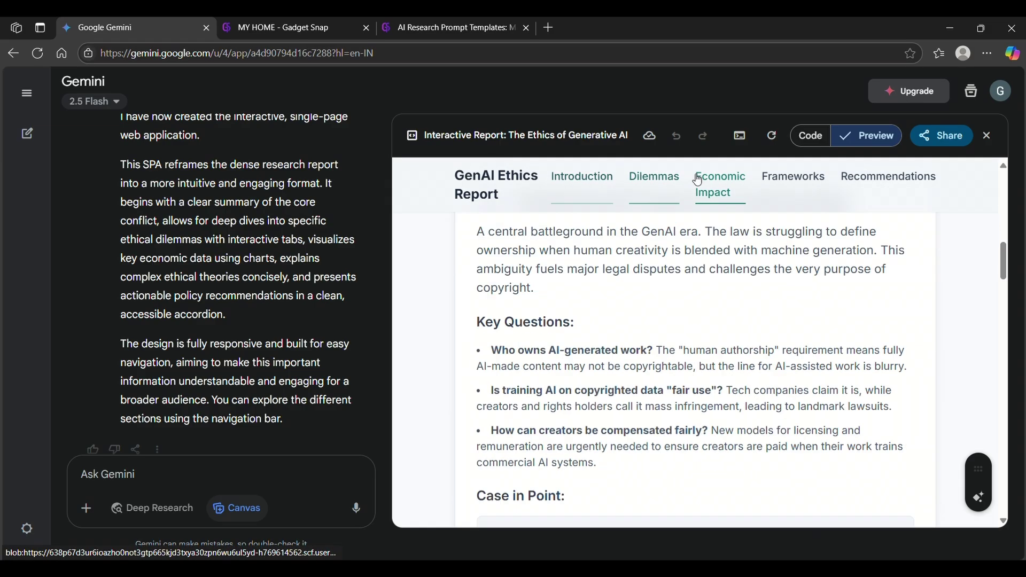